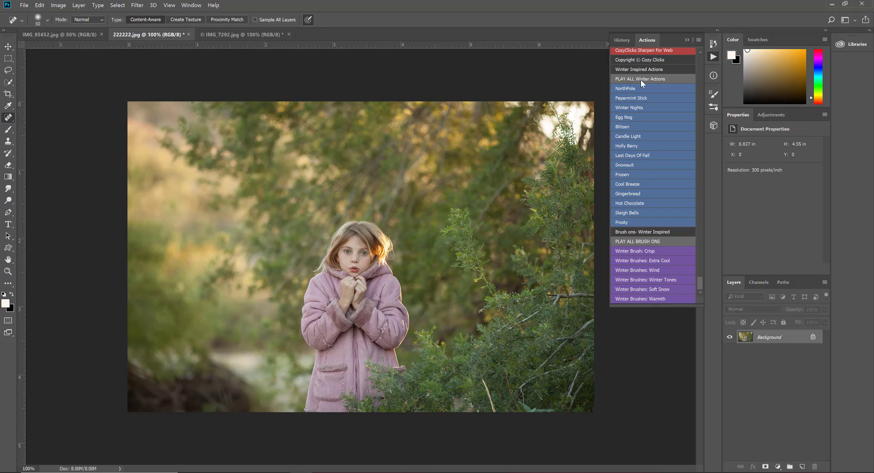
# Play the complete Winter Actions set from the Actions panel.
pyautogui.click(640, 80)
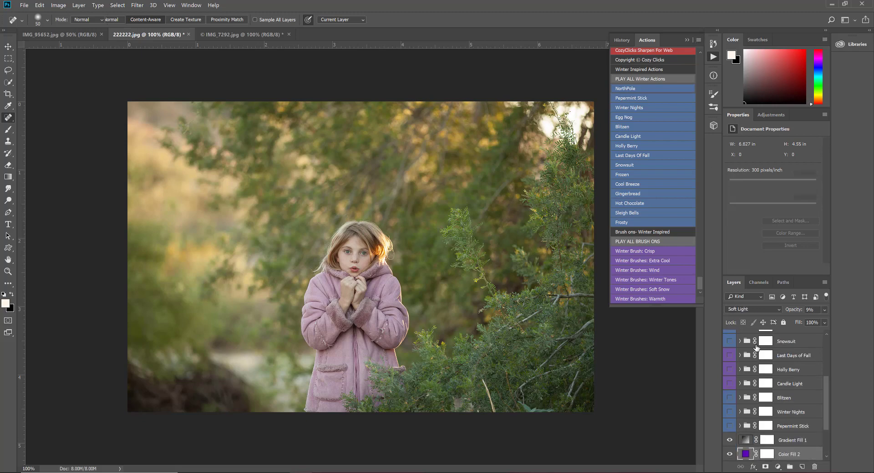
pyautogui.click(699, 40)
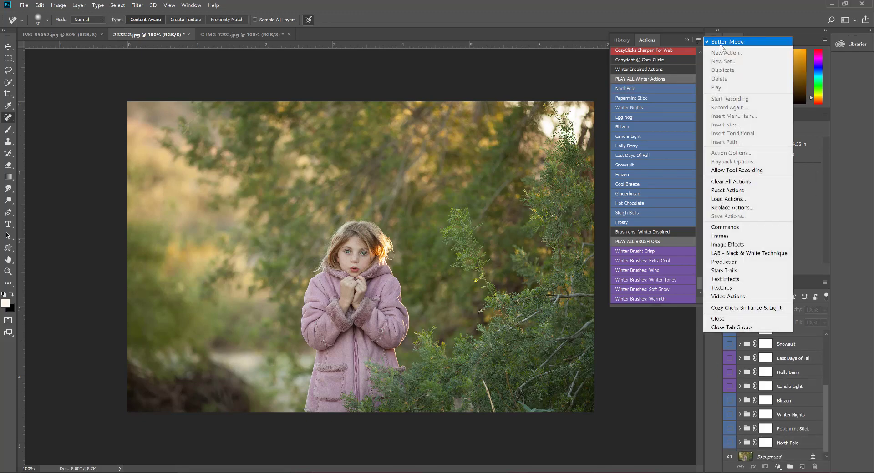
pyautogui.click(718, 41)
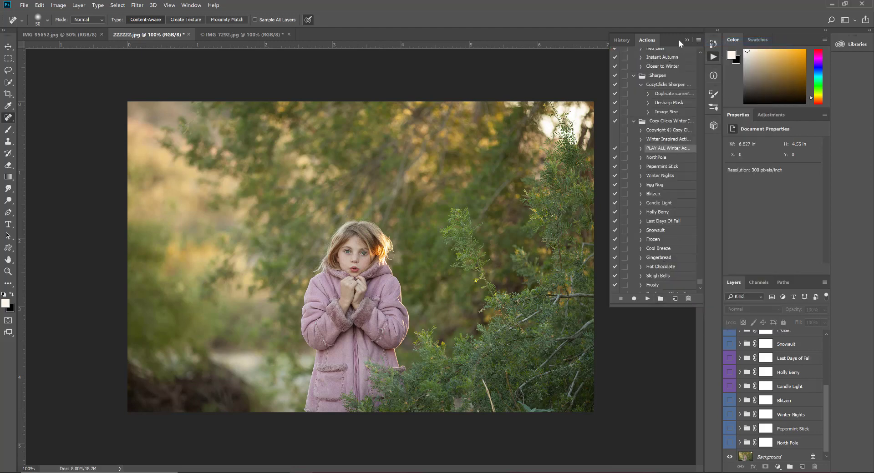
pyautogui.click(700, 40)
pyautogui.click(718, 43)
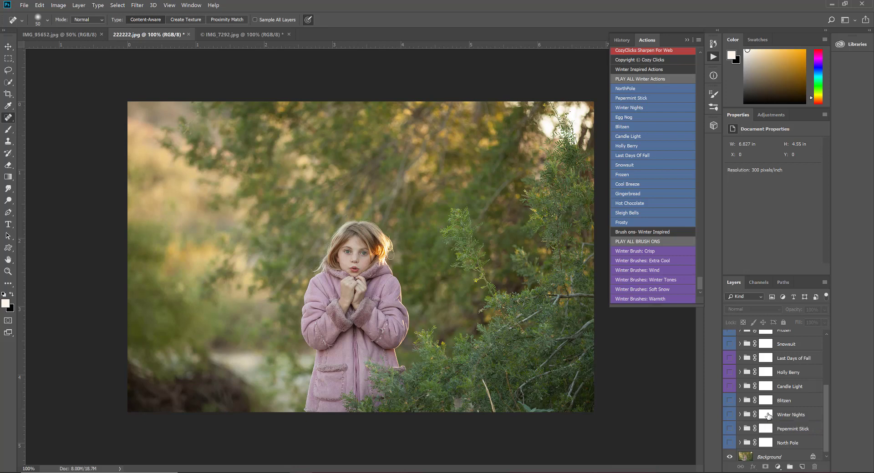
# Show the Winter Nights group and paint black on its mask over the girl's hair and face.
pyautogui.click(729, 415)
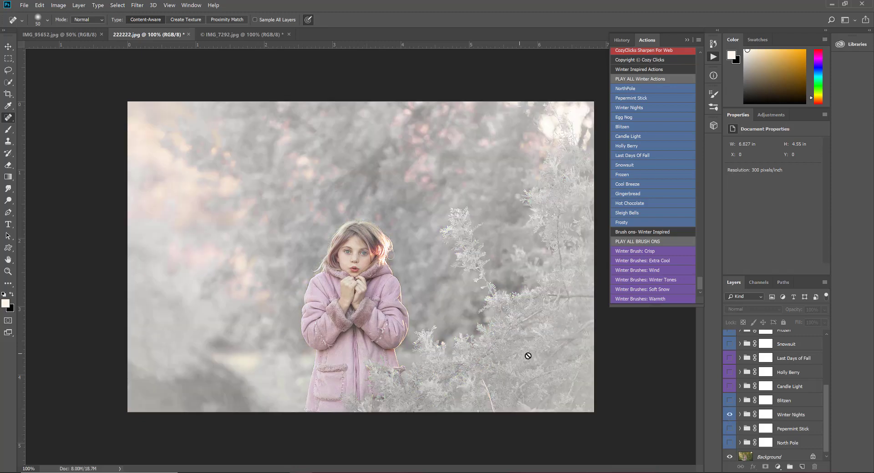
pyautogui.click(765, 414)
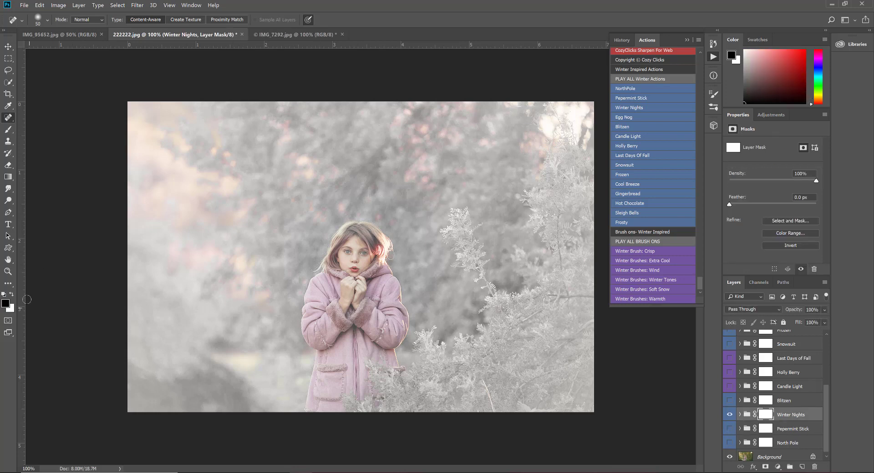
pyautogui.click(8, 130)
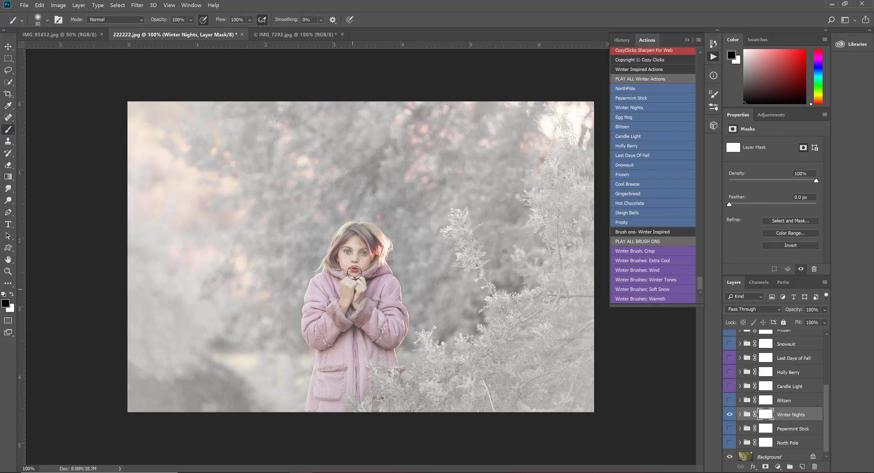
pyautogui.moveTo(358, 271)
pyautogui.mouseDown()
pyautogui.moveTo(352, 255)
pyautogui.moveTo(366, 243)
pyautogui.moveTo(376, 252)
pyautogui.mouseUp()
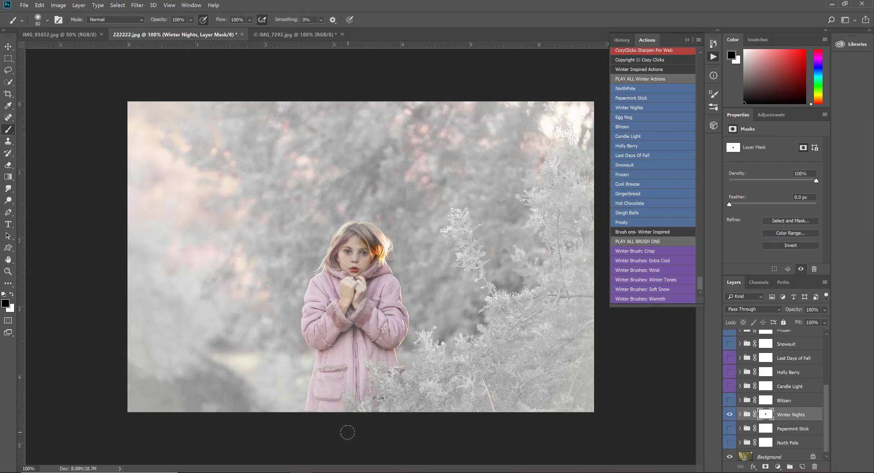
# Lower Winter Nights opacity to about 84%, then toggle its Snow Tones layer to compare.
pyautogui.click(824, 311)
pyautogui.moveTo(825, 321); pyautogui.dragTo(816, 321)
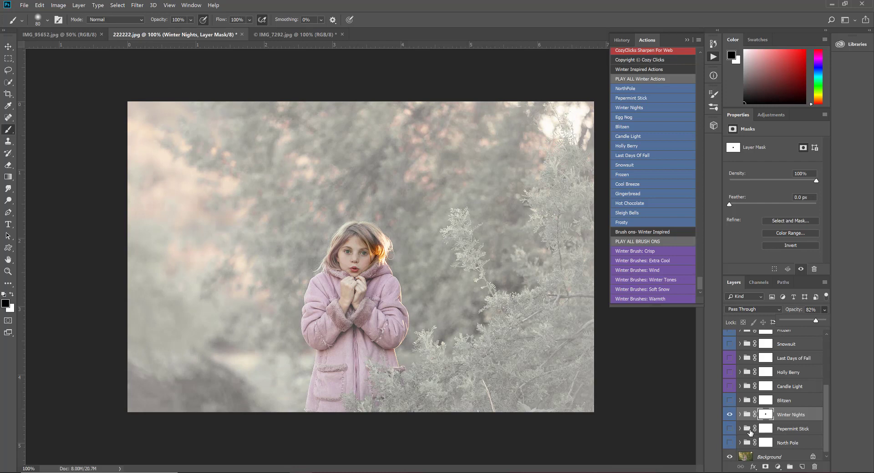
pyautogui.click(739, 416)
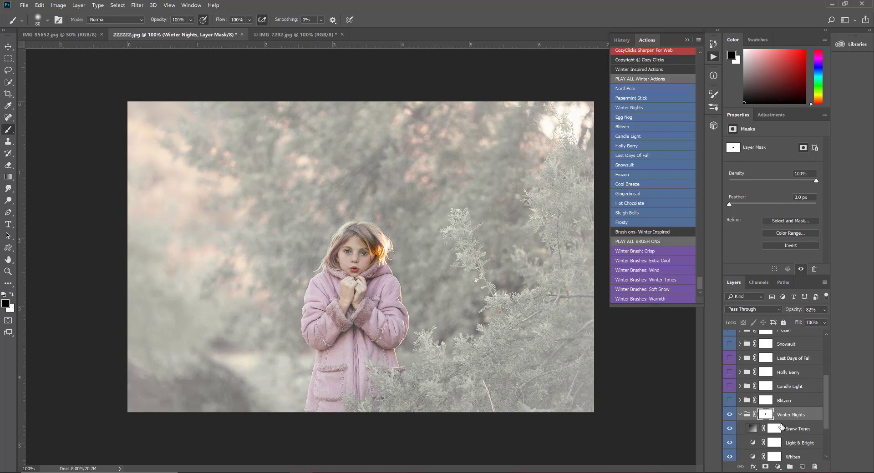
pyautogui.scroll(-2, 778, 417)
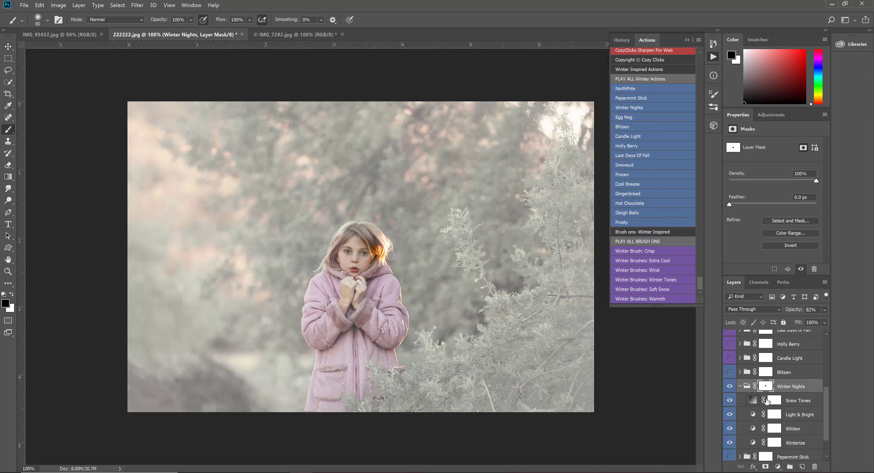
pyautogui.click(729, 400)
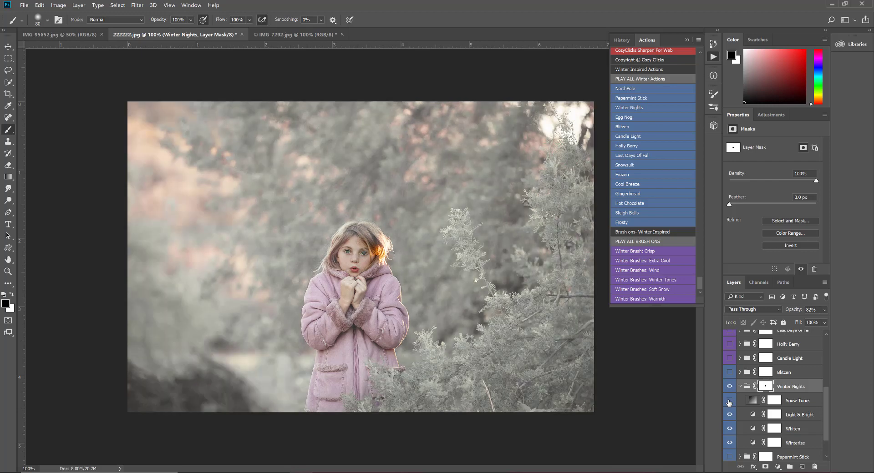
pyautogui.click(730, 401)
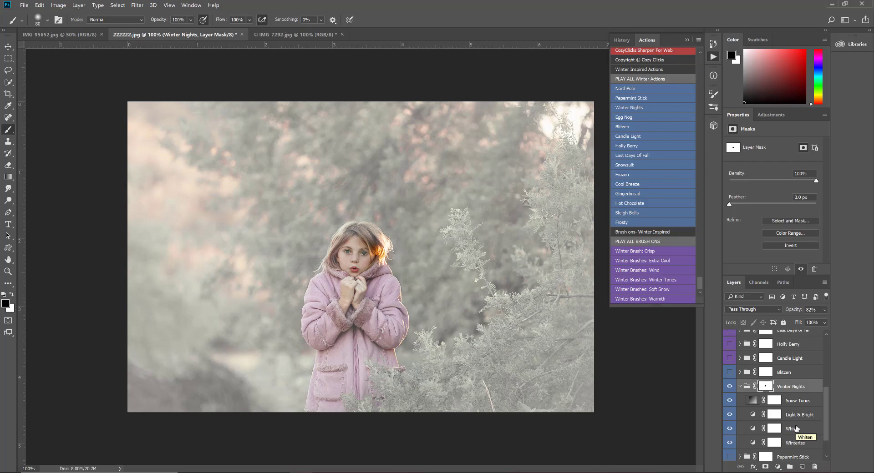
# Hide Winter Nights and briefly preview the Last Days of Fall and Cool Breeze looks.
pyautogui.click(740, 387)
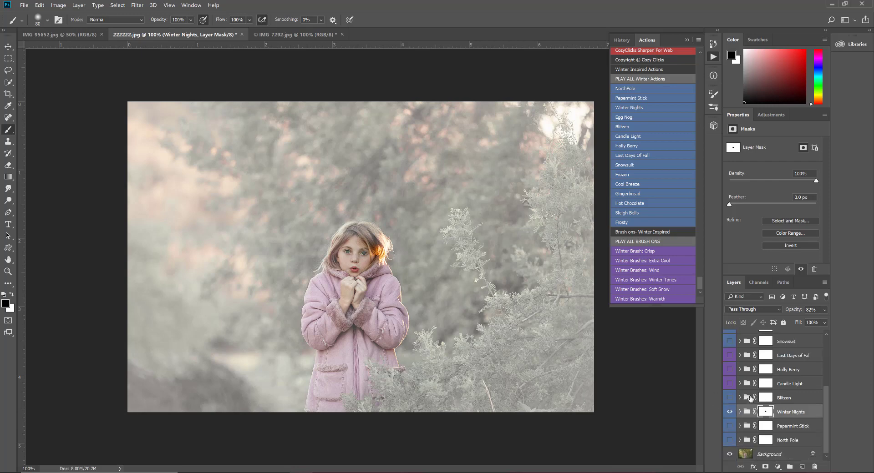
pyautogui.click(729, 412)
pyautogui.scroll(1, 779, 432)
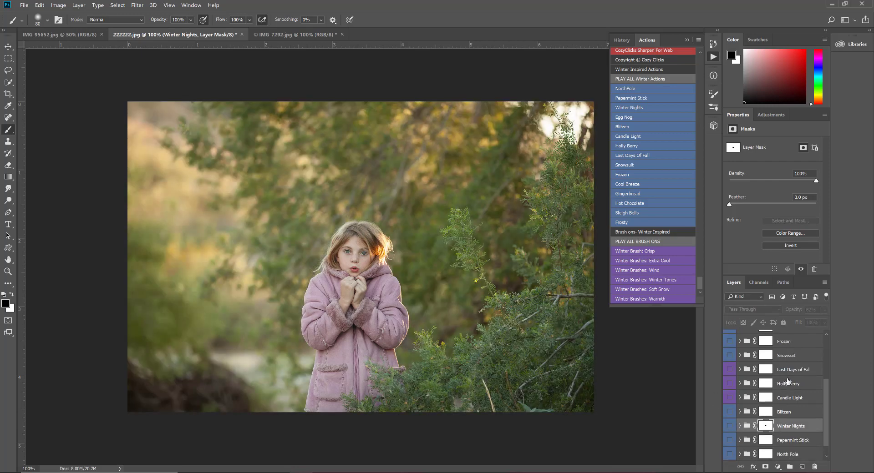
pyautogui.click(730, 371)
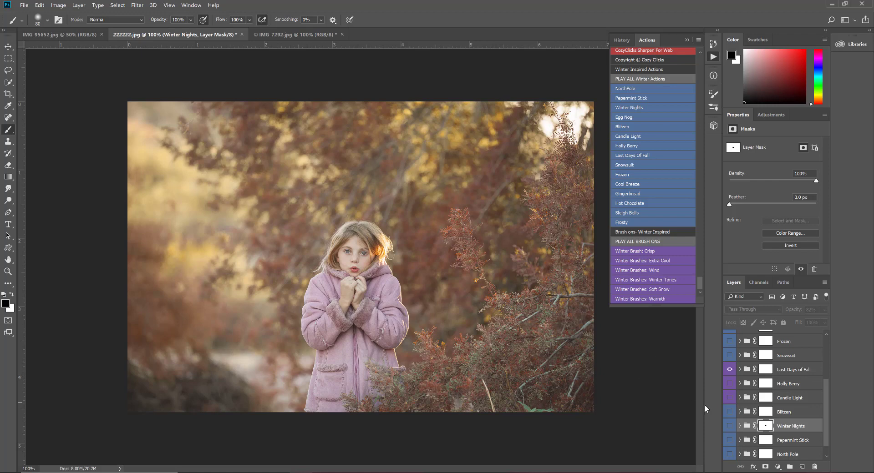
pyautogui.click(729, 369)
pyautogui.scroll(2, 750, 394)
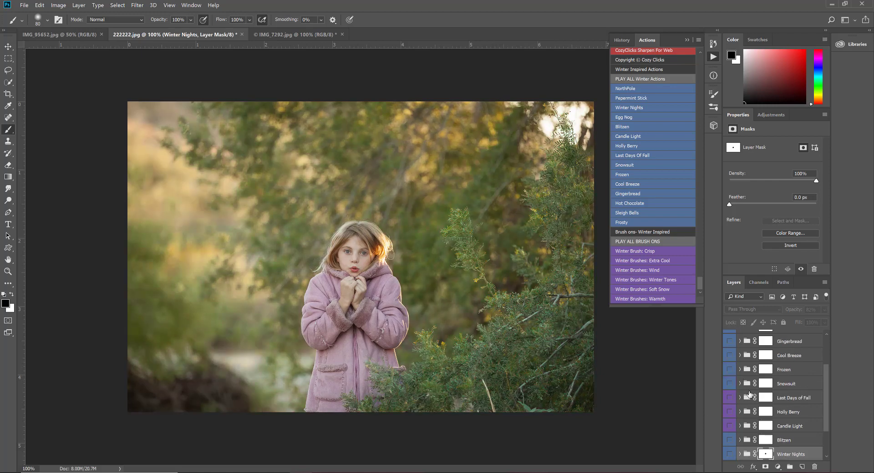
pyautogui.click(730, 355)
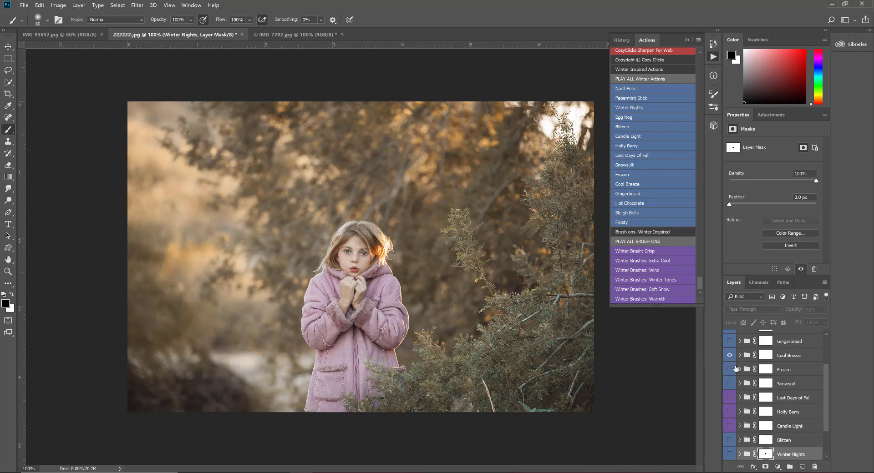
pyautogui.click(730, 355)
# Turn on the Frosty group.
pyautogui.scroll(2, 729, 359)
pyautogui.scroll(2, 743, 388)
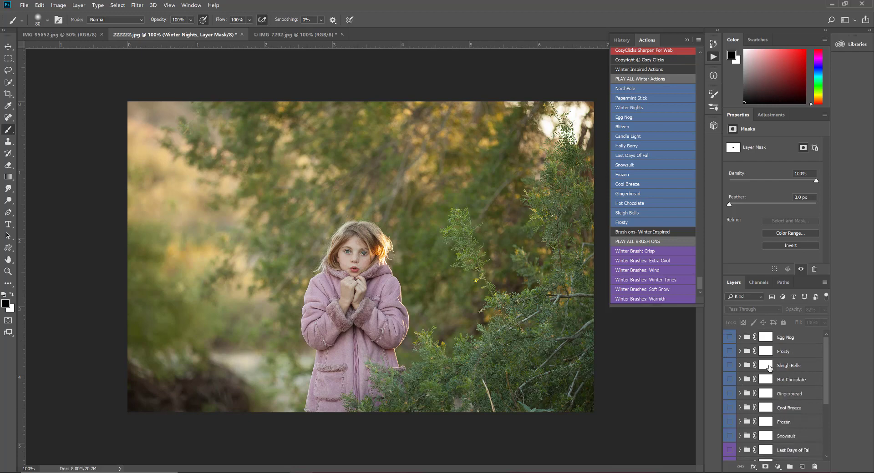
pyautogui.click(730, 351)
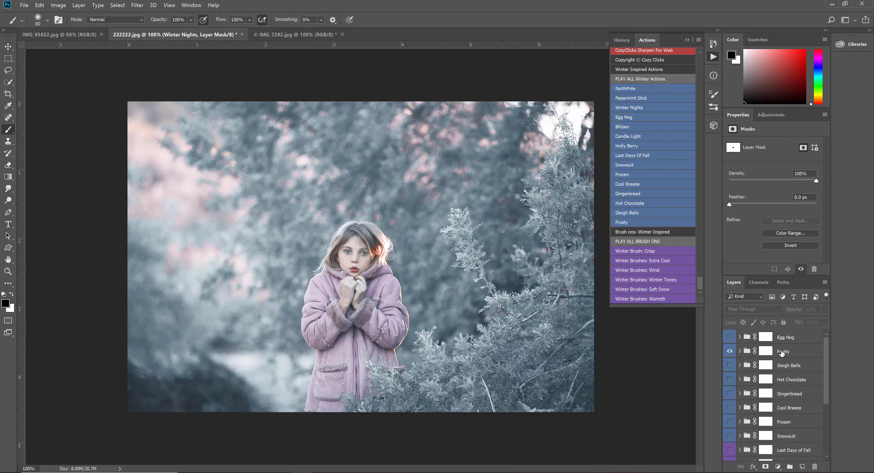
# Re-enable the Winter Nights group, select its layer, and set its opacity to 55%.
pyautogui.scroll(-3, 779, 355)
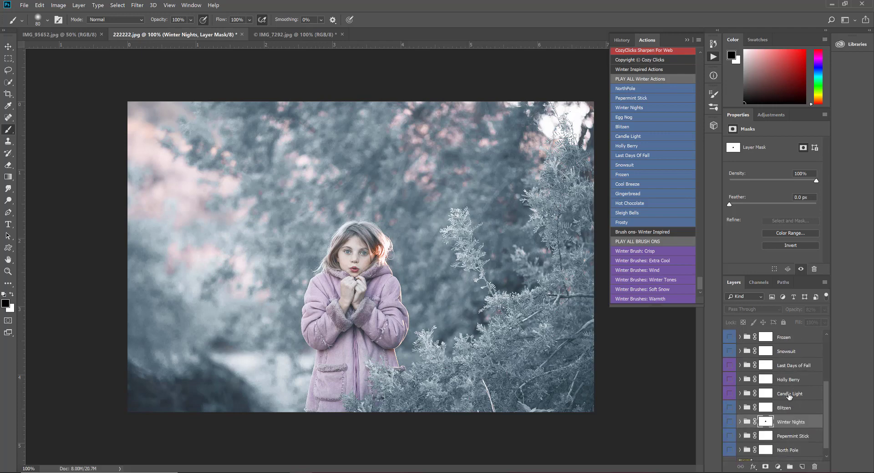
pyautogui.click(729, 423)
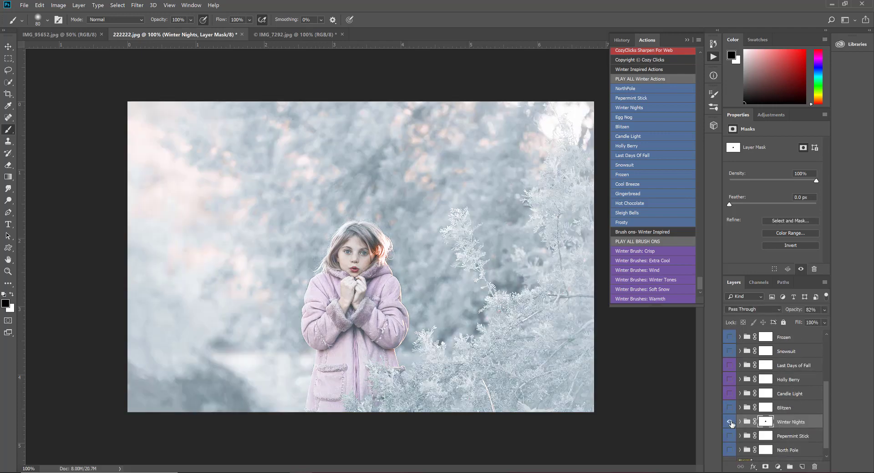
pyautogui.click(784, 422)
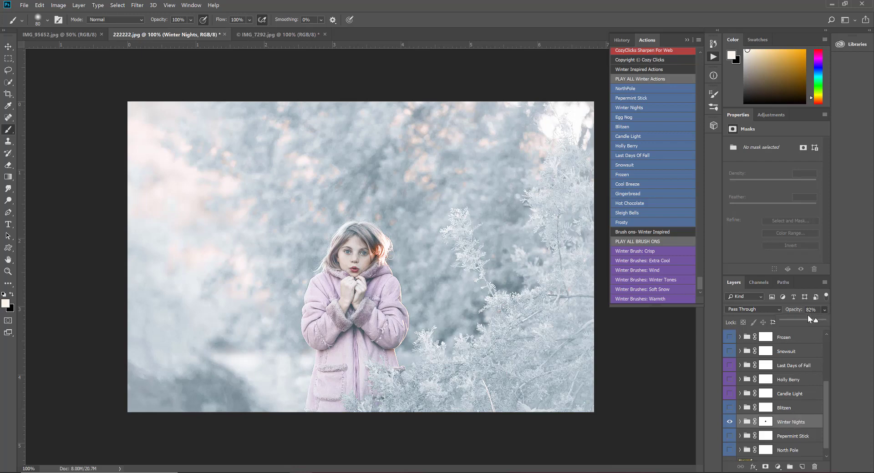
pyautogui.moveTo(807, 321); pyautogui.dragTo(805, 322)
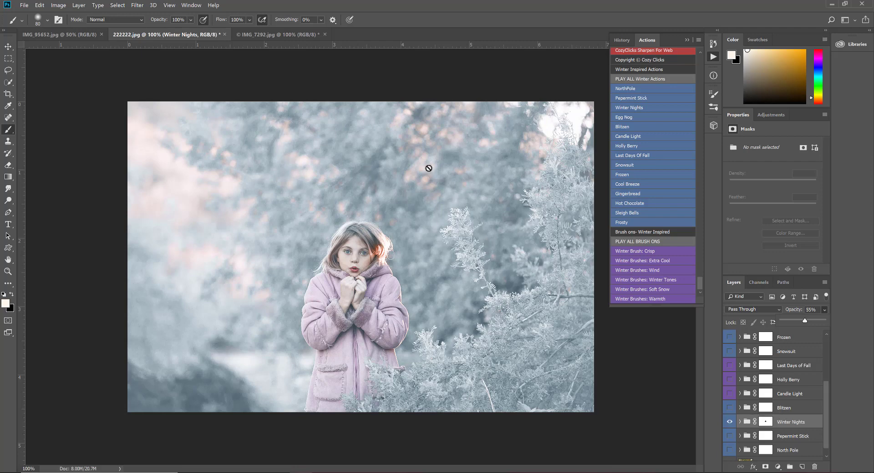
# Place 'Cozy Clicks Snow (10)' as an embedded image via File > Place Embedded.
pyautogui.click(25, 7)
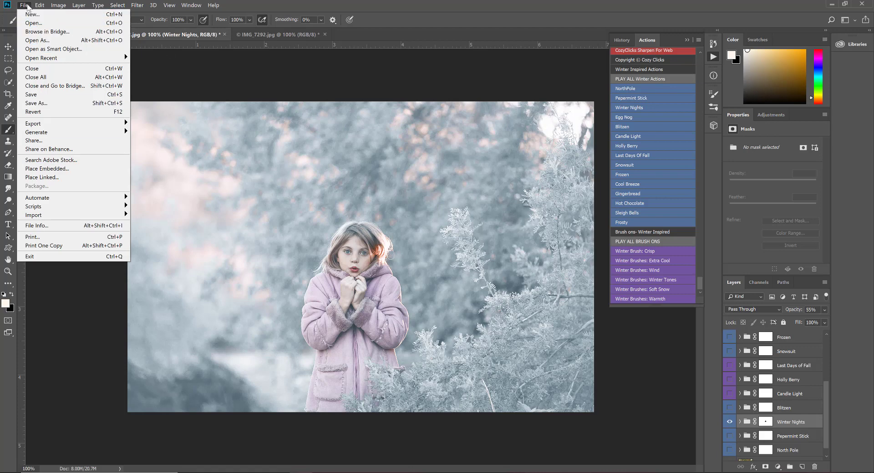
pyautogui.click(71, 169)
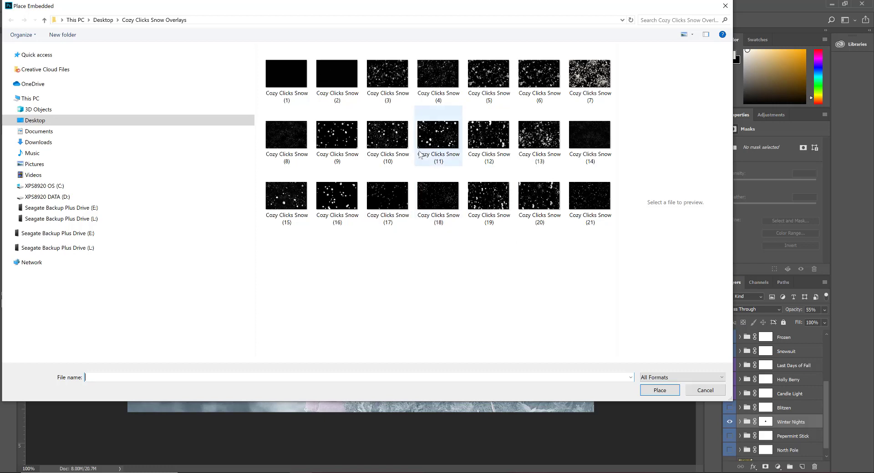
pyautogui.click(388, 135)
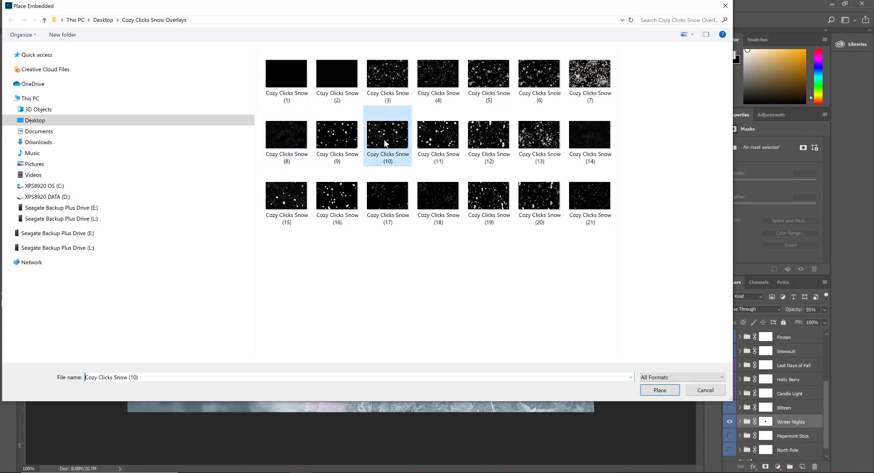
pyautogui.click(660, 390)
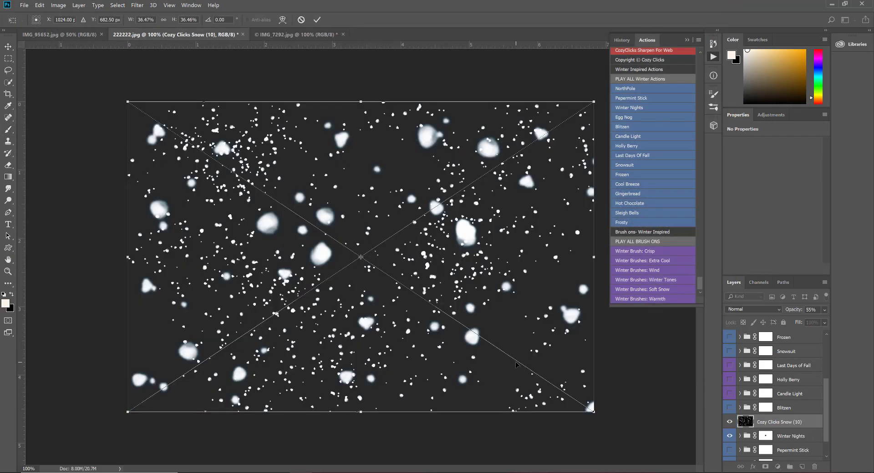
# Commit the snow overlay, move it to the top of the stack, and set it to Screen.
pyautogui.press('Return')
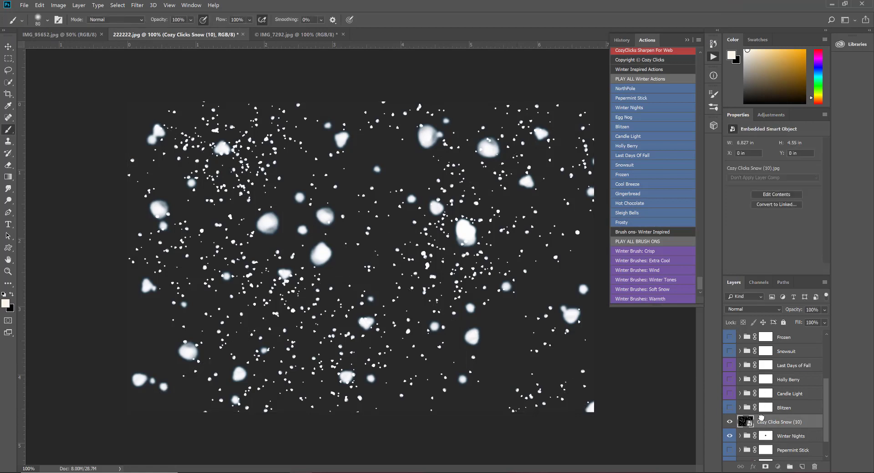
pyautogui.moveTo(764, 424); pyautogui.dragTo(762, 338)
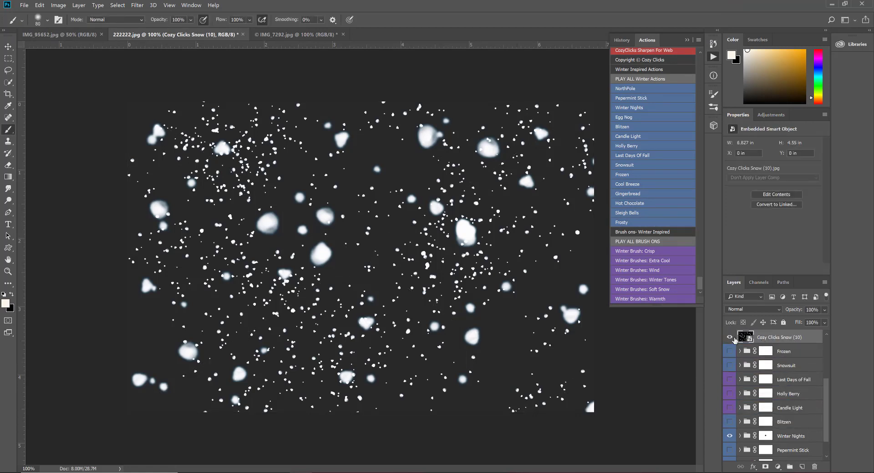
pyautogui.click(746, 309)
pyautogui.click(742, 159)
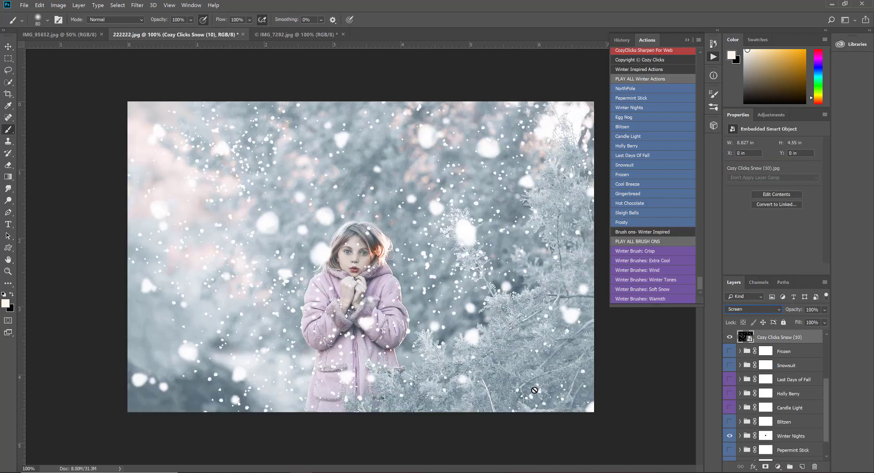
# Set the snow layer to 79% opacity and mask the snow off the girl's face.
pyautogui.click(824, 322)
pyautogui.moveTo(818, 320); pyautogui.dragTo(814, 321)
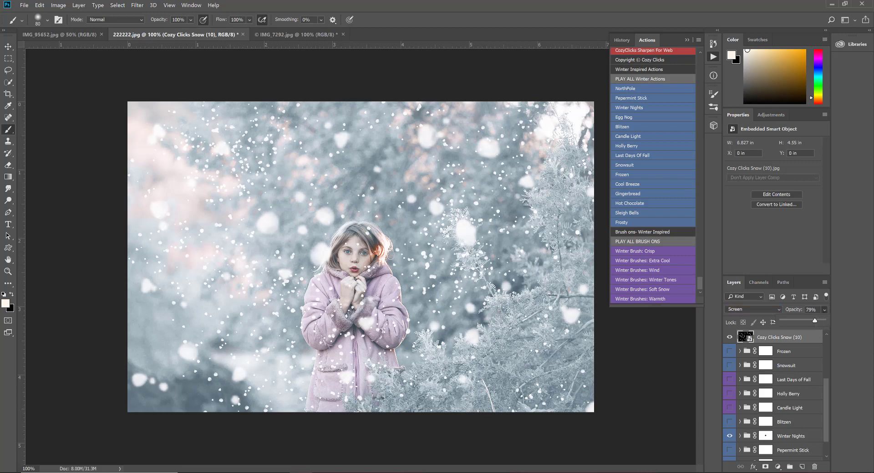
pyautogui.click(765, 467)
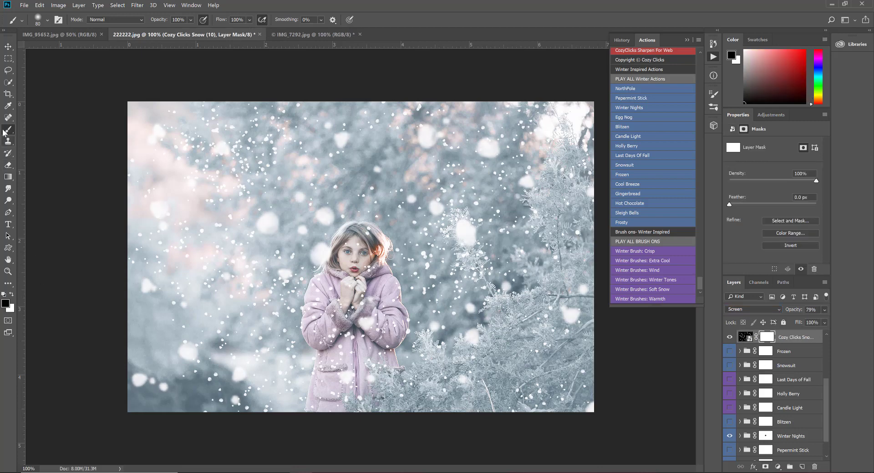
pyautogui.moveTo(362, 258)
pyautogui.mouseDown()
pyautogui.moveTo(366, 307)
pyautogui.moveTo(339, 332)
pyautogui.moveTo(358, 341)
pyautogui.moveTo(368, 329)
pyautogui.moveTo(377, 341)
pyautogui.moveTo(378, 327)
pyautogui.moveTo(371, 353)
pyautogui.moveTo(345, 355)
pyautogui.moveTo(327, 342)
pyautogui.moveTo(332, 335)
pyautogui.moveTo(316, 337)
pyautogui.moveTo(315, 312)
pyautogui.moveTo(370, 227)
pyautogui.moveTo(392, 259)
pyautogui.mouseUp()
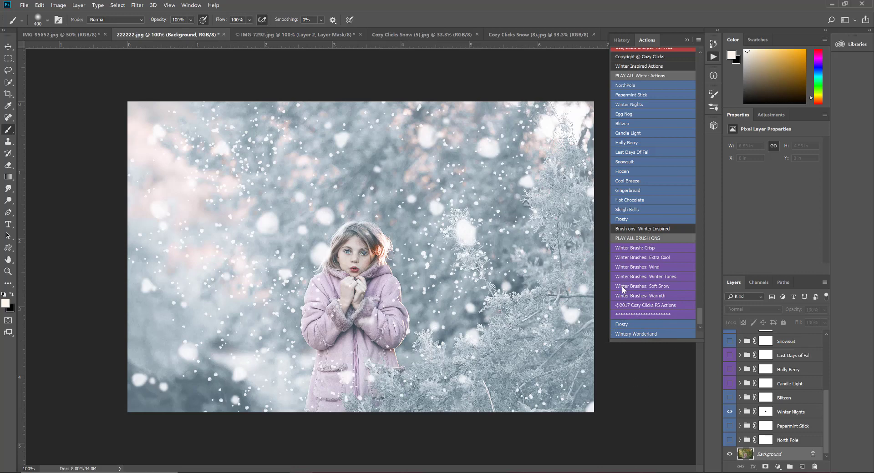
# Play Winter Brushes: Wind and paint it over the background, right-side bushes and above the girl's head.
pyautogui.click(647, 268)
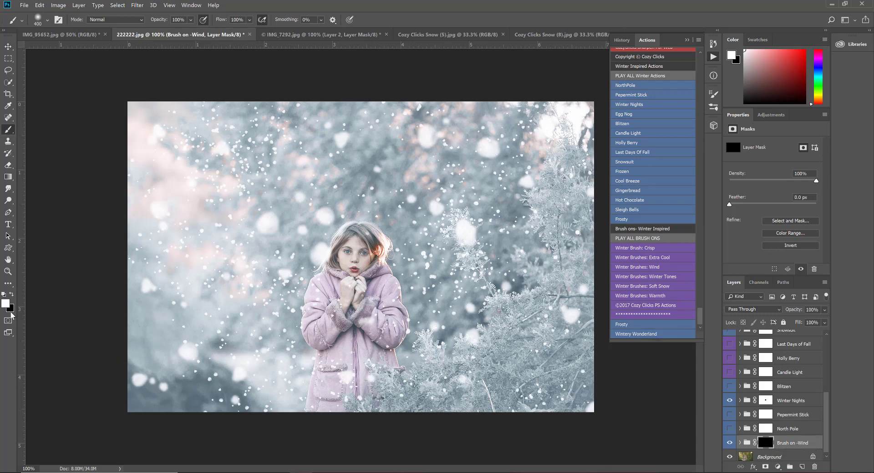
pyautogui.moveTo(297, 250)
pyautogui.mouseDown()
pyautogui.moveTo(239, 186)
pyautogui.moveTo(203, 230)
pyautogui.moveTo(140, 208)
pyautogui.moveTo(232, 289)
pyautogui.moveTo(293, 298)
pyautogui.moveTo(249, 318)
pyautogui.moveTo(202, 314)
pyautogui.moveTo(165, 326)
pyautogui.mouseUp()
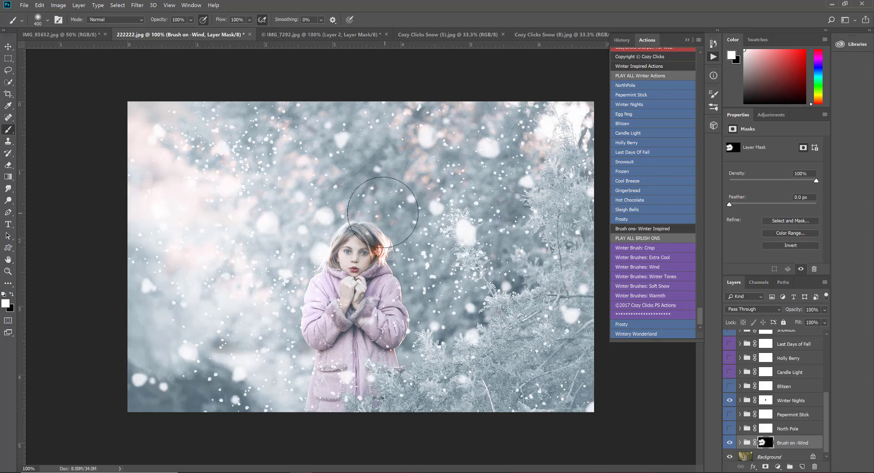
pyautogui.moveTo(382, 213)
pyautogui.mouseDown()
pyautogui.moveTo(399, 189)
pyautogui.moveTo(442, 200)
pyautogui.moveTo(559, 182)
pyautogui.mouseUp()
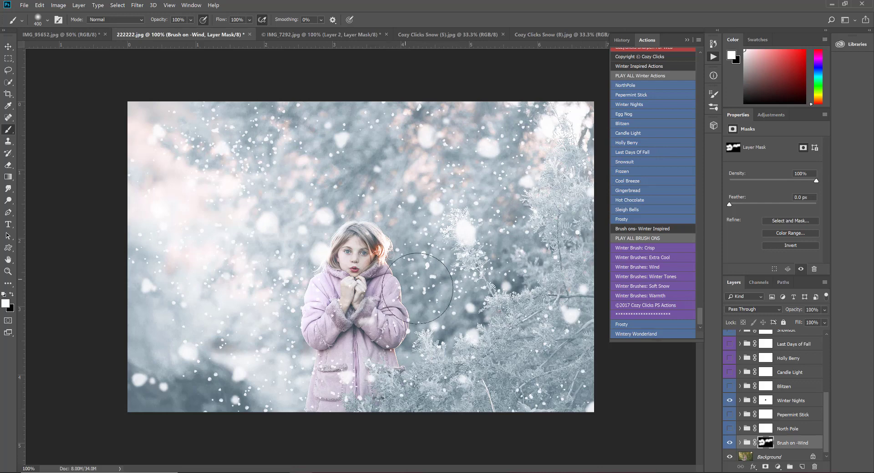
pyautogui.moveTo(425, 293); pyautogui.dragTo(585, 315)
pyautogui.moveTo(448, 227)
pyautogui.mouseDown()
pyautogui.moveTo(519, 246)
pyautogui.moveTo(583, 236)
pyautogui.mouseUp()
pyautogui.moveTo(374, 196); pyautogui.dragTo(296, 161)
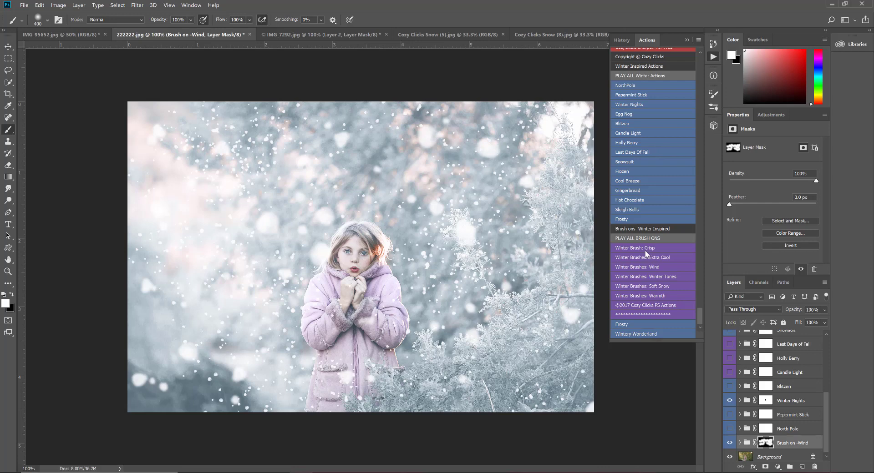
# Play Winter Brush: Crisp from the Background layer and paint it over the girl's coat.
pyautogui.click(769, 457)
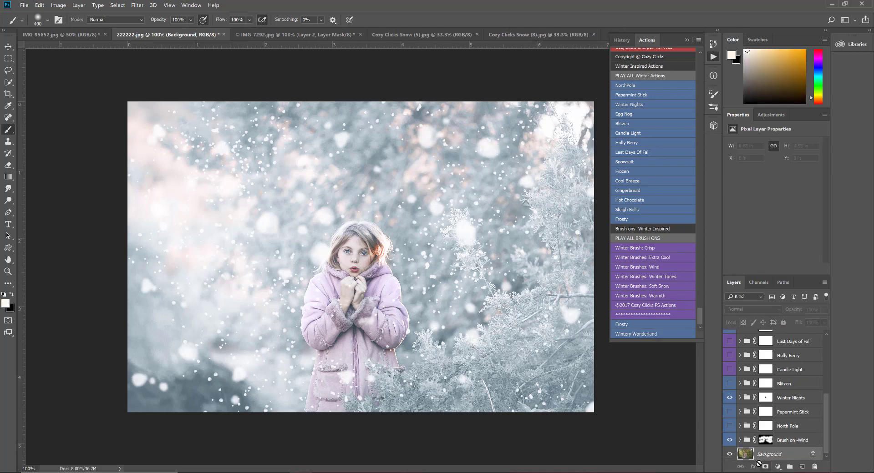
pyautogui.click(626, 249)
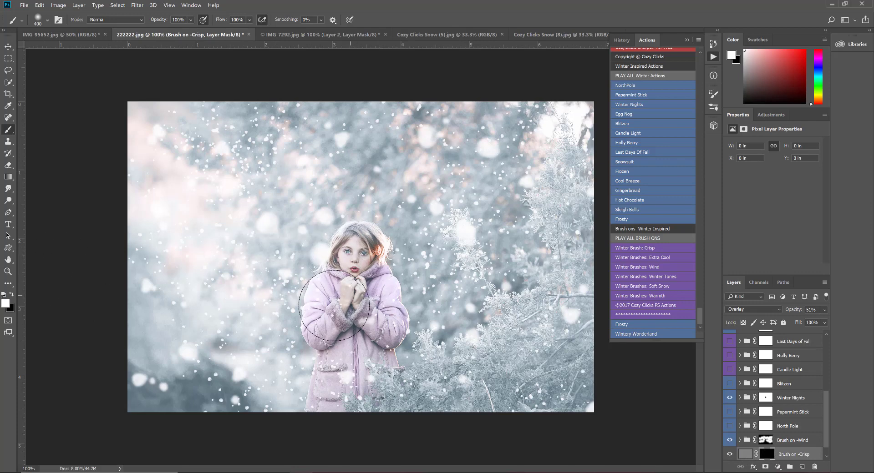
pyautogui.moveTo(355, 376)
pyautogui.mouseDown()
pyautogui.moveTo(359, 401)
pyautogui.moveTo(371, 394)
pyautogui.moveTo(368, 320)
pyautogui.moveTo(399, 356)
pyautogui.mouseUp()
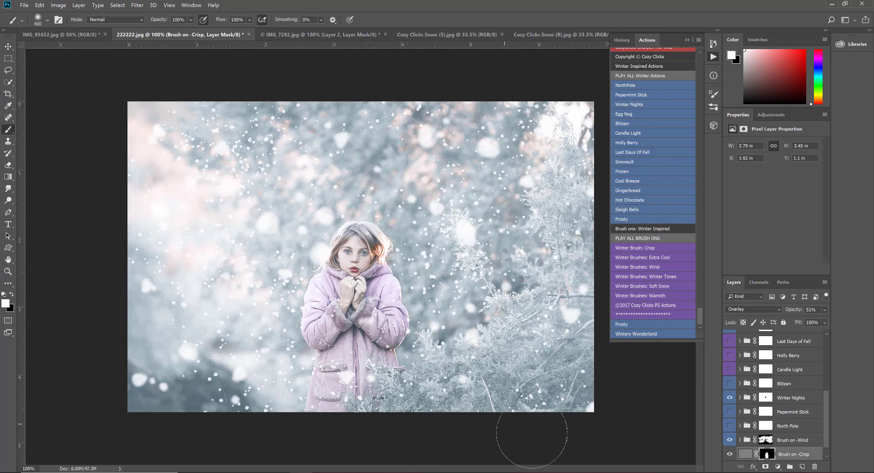